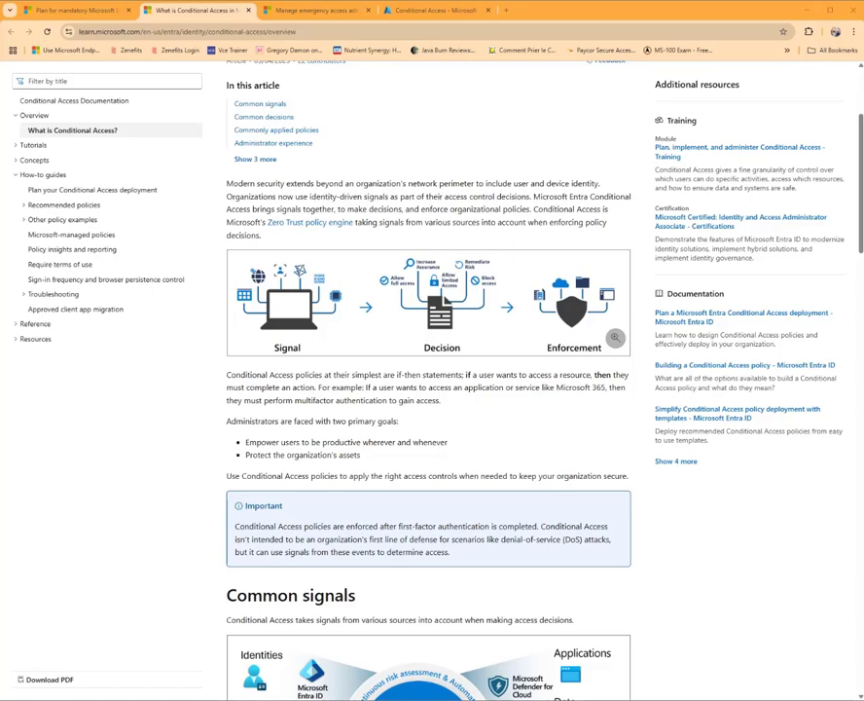
- Read the Conditional Access overview article's sections on common signals and common decisions
scroll(428, 389, down, 5)
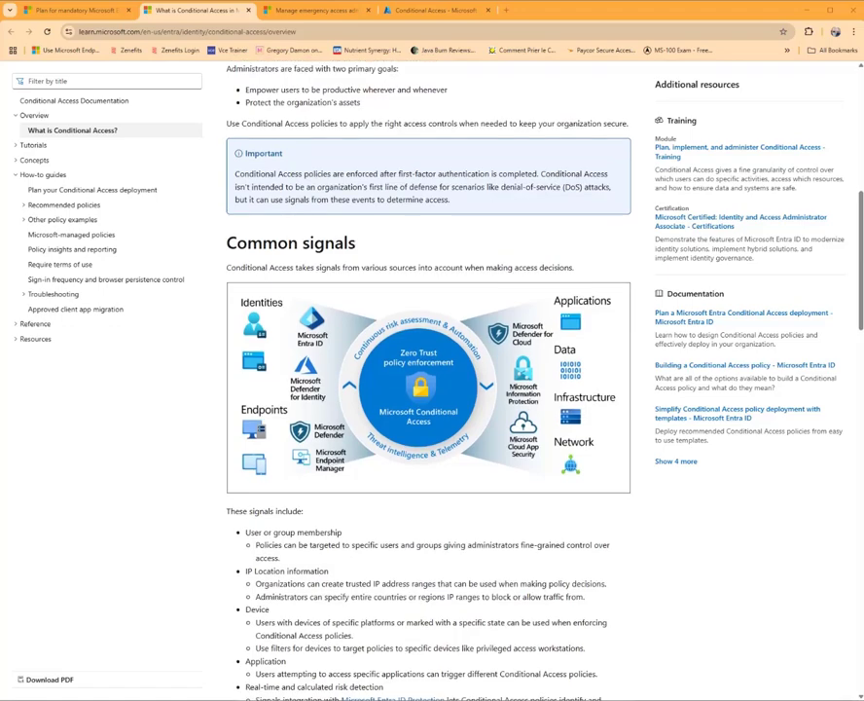
scroll(428, 389, down, 3)
scroll(428, 390, up, 2)
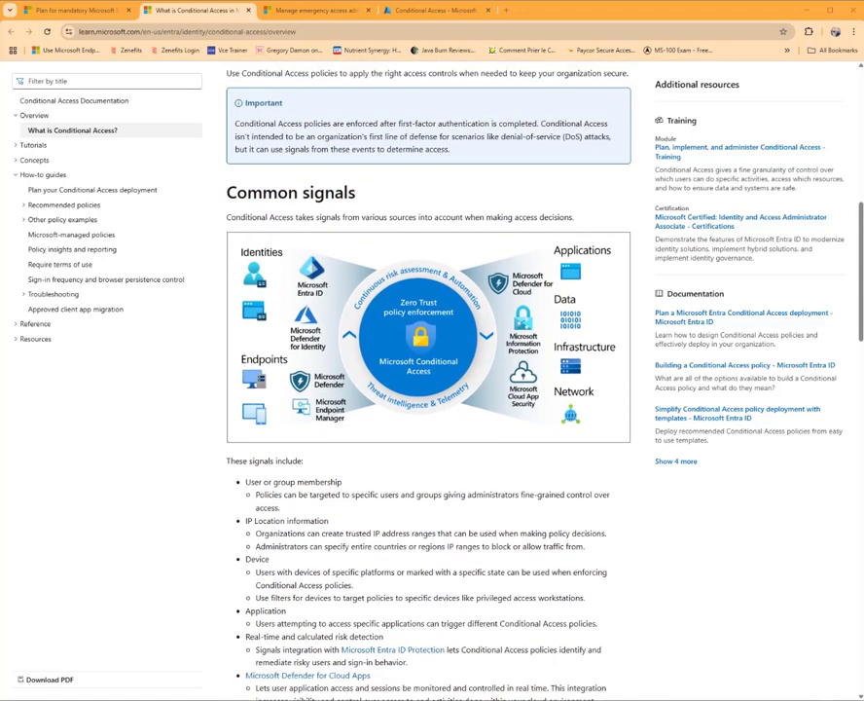
scroll(428, 389, down, 2)
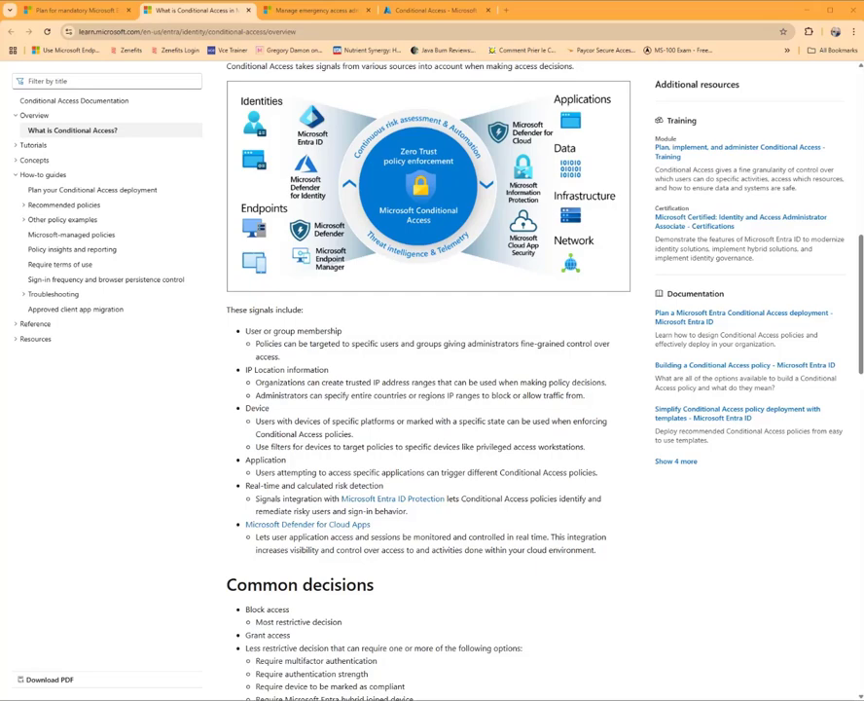
scroll(428, 389, down, 4)
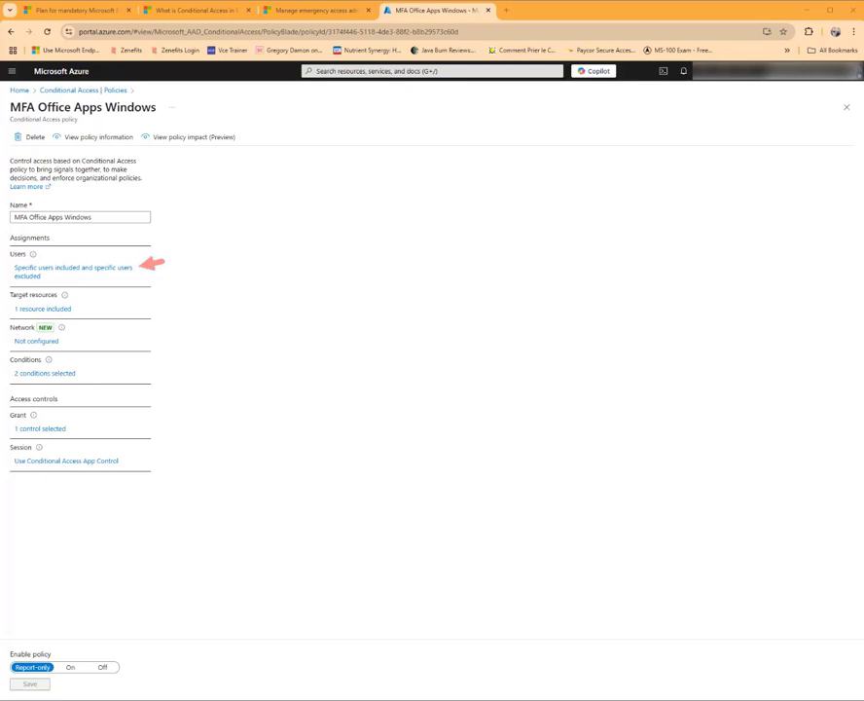
- Try including All users in the policy's user assignment, check the excluded users, and switch back to Select users and groups
click(73, 268)
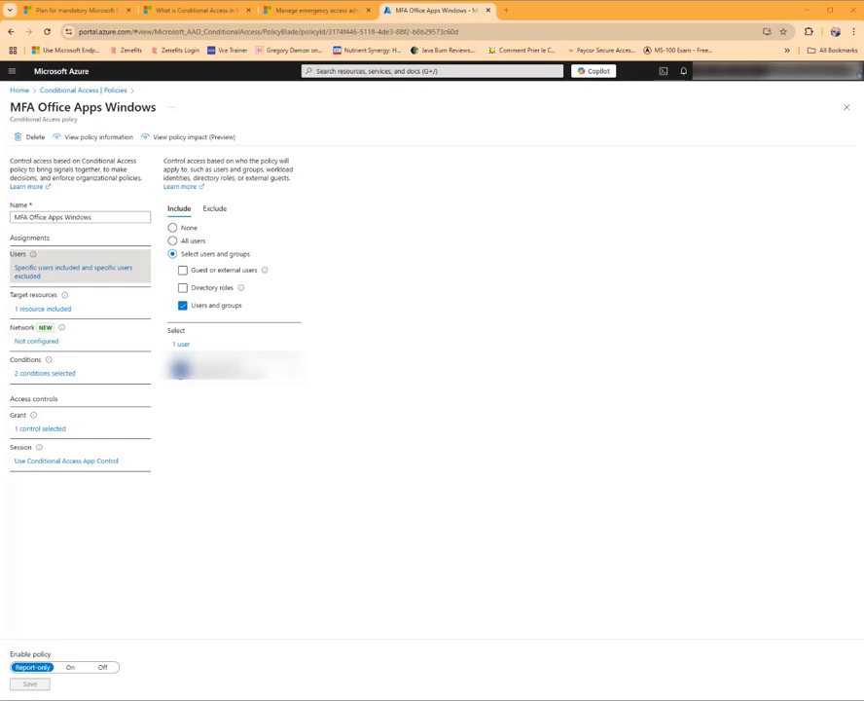
click(172, 240)
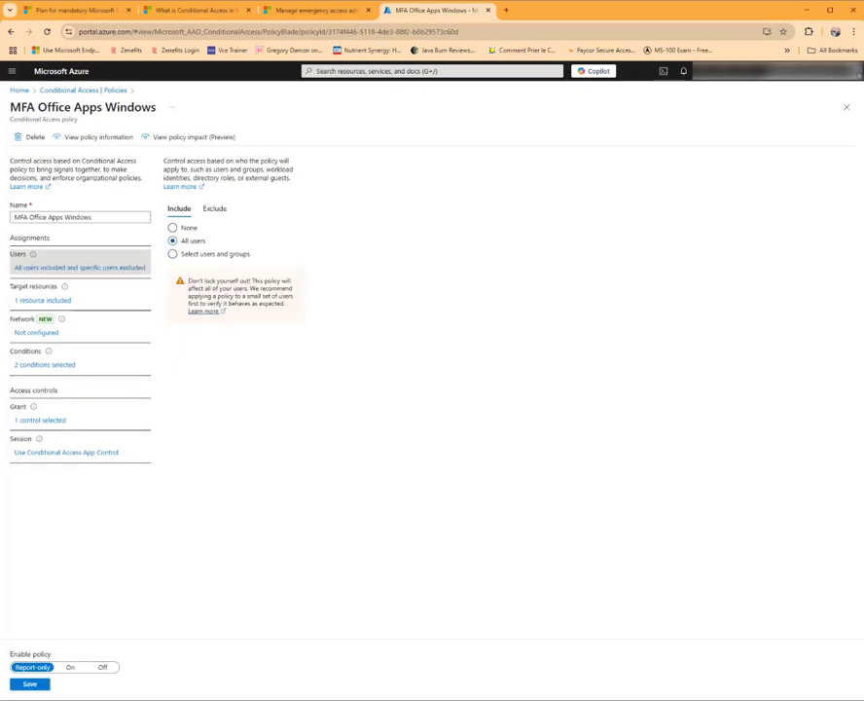
click(214, 209)
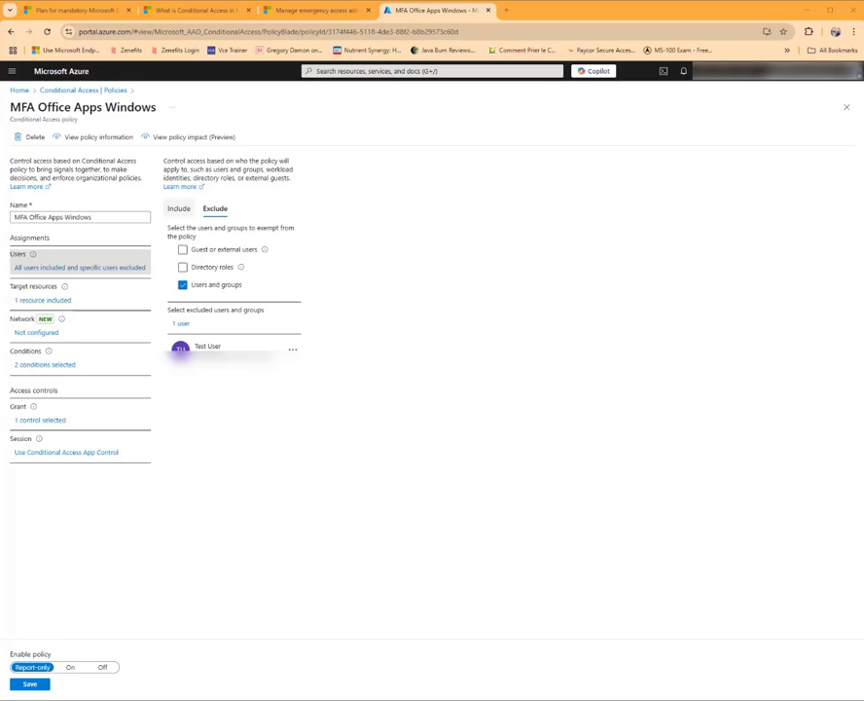
click(179, 208)
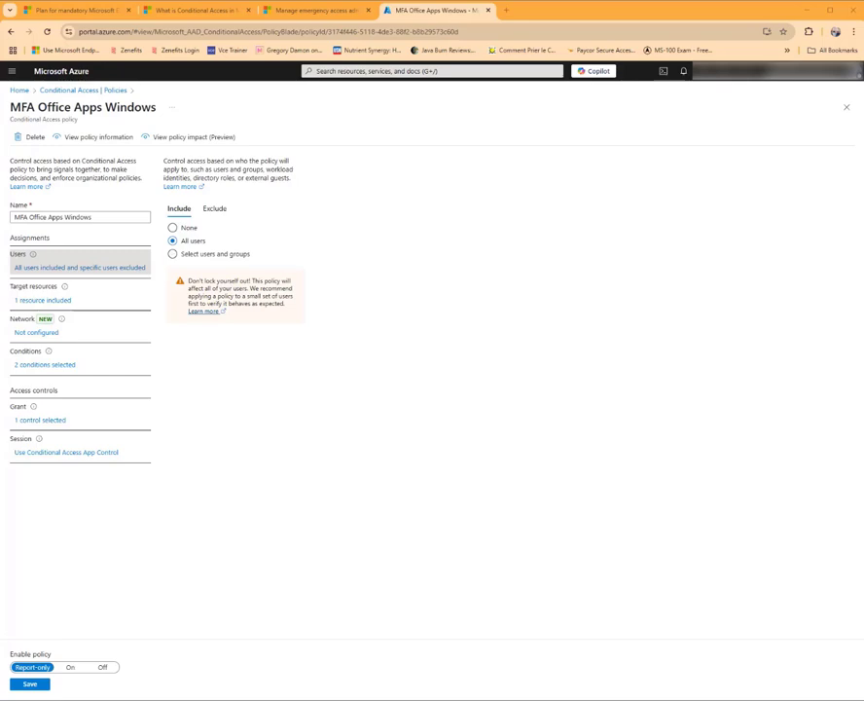
click(172, 253)
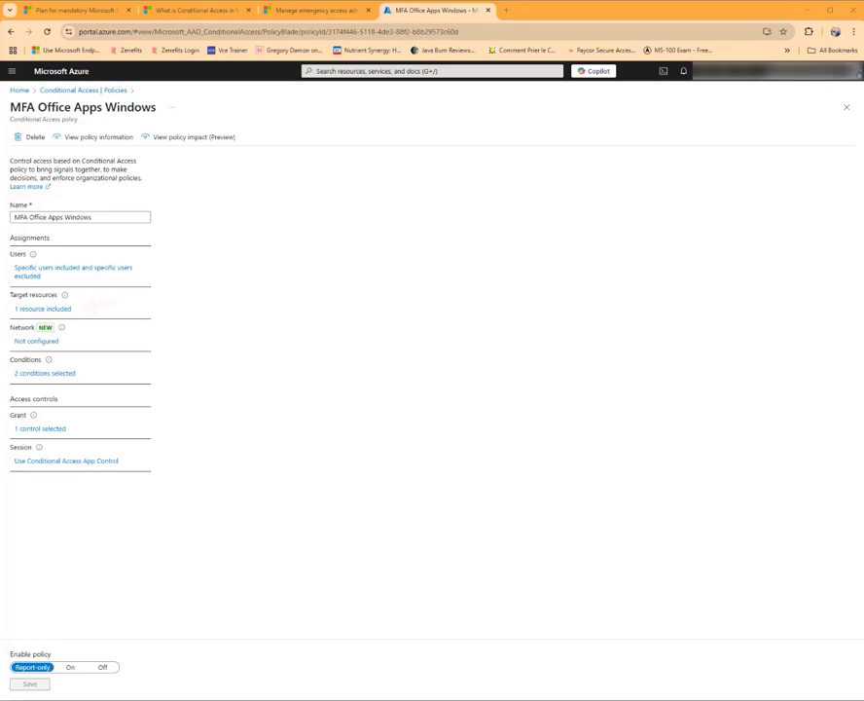
- Try User actions and Authentication context as the policy's target resource type, and switch back to Resources (formerly cloud apps)
click(43, 309)
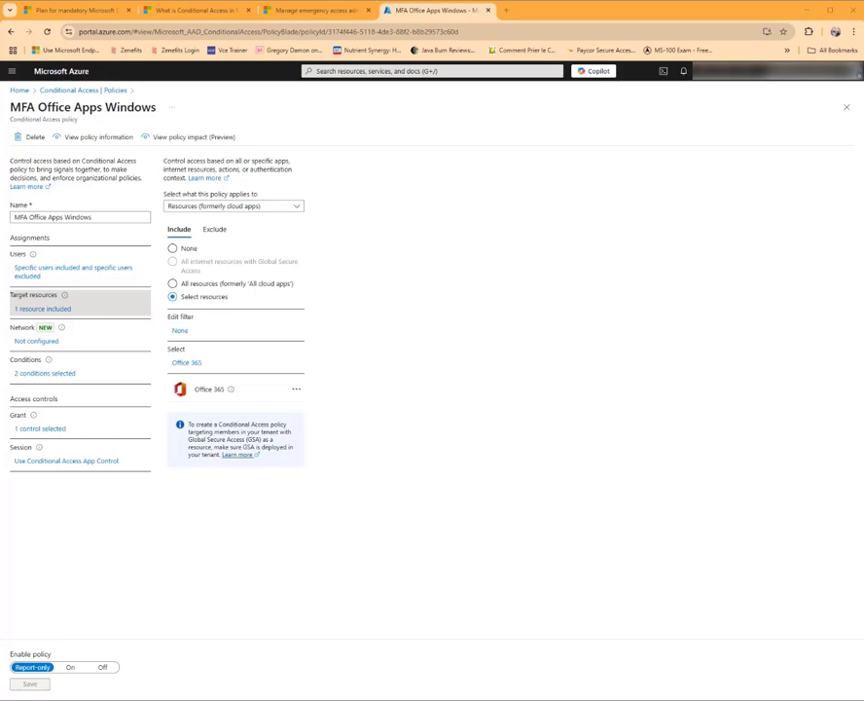
click(233, 206)
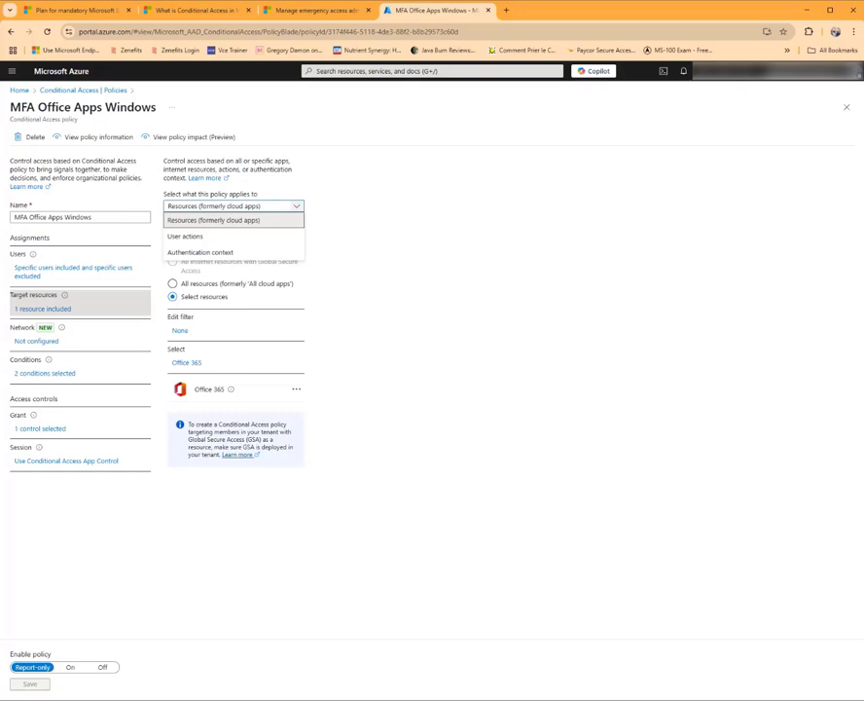
click(199, 237)
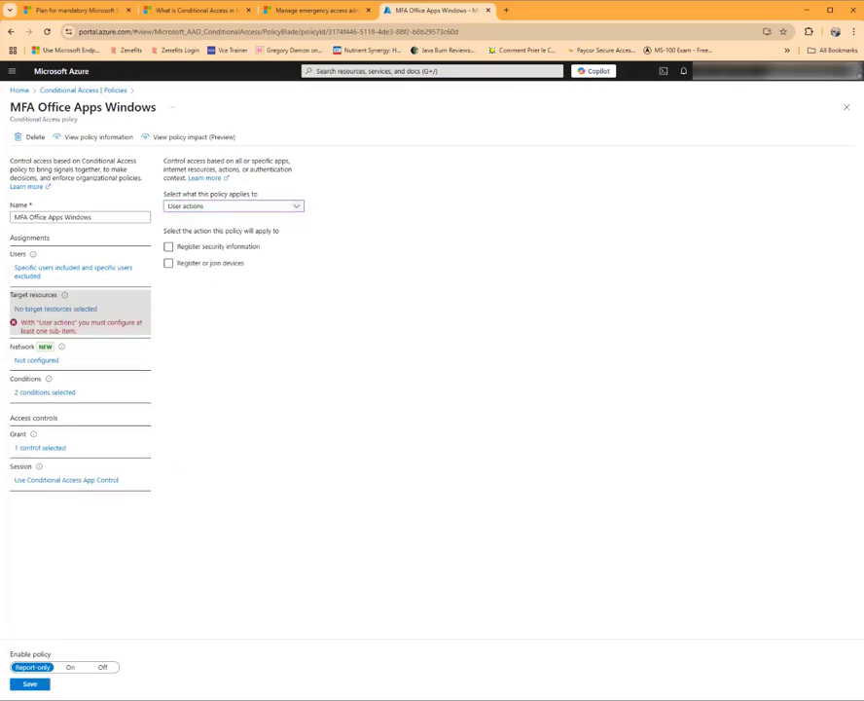
click(233, 205)
click(203, 254)
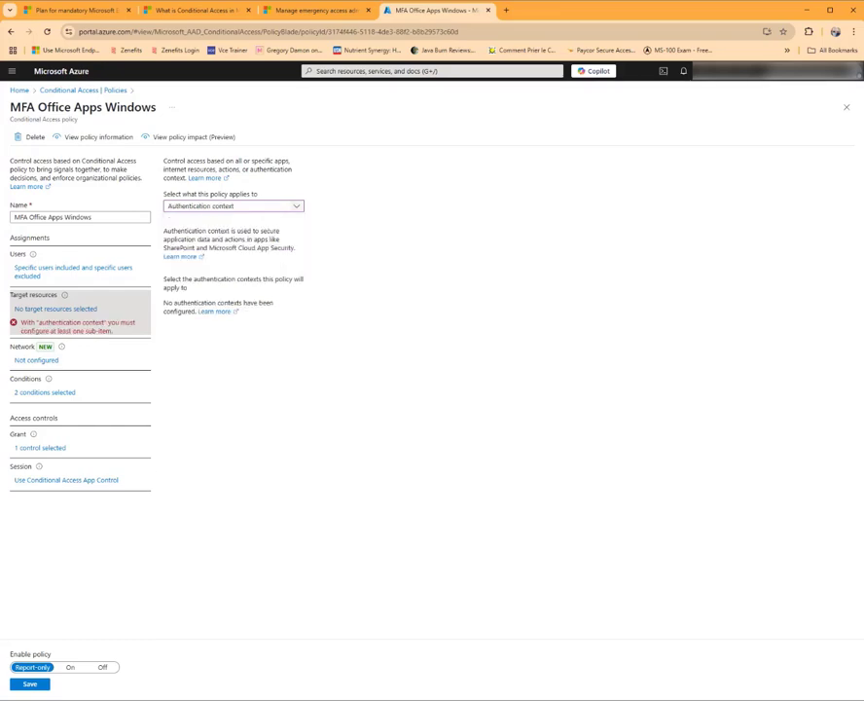
click(233, 205)
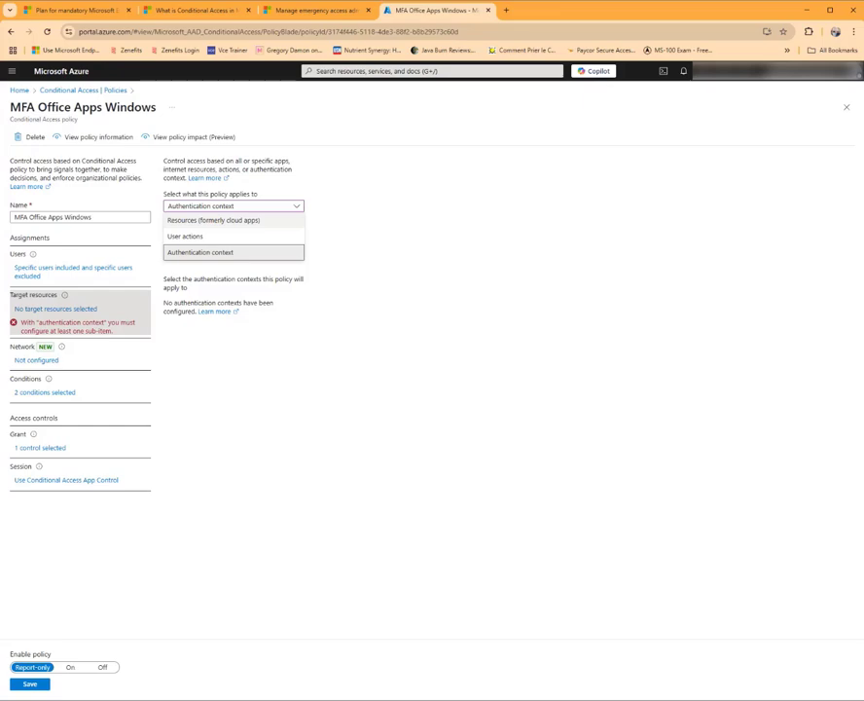
click(213, 220)
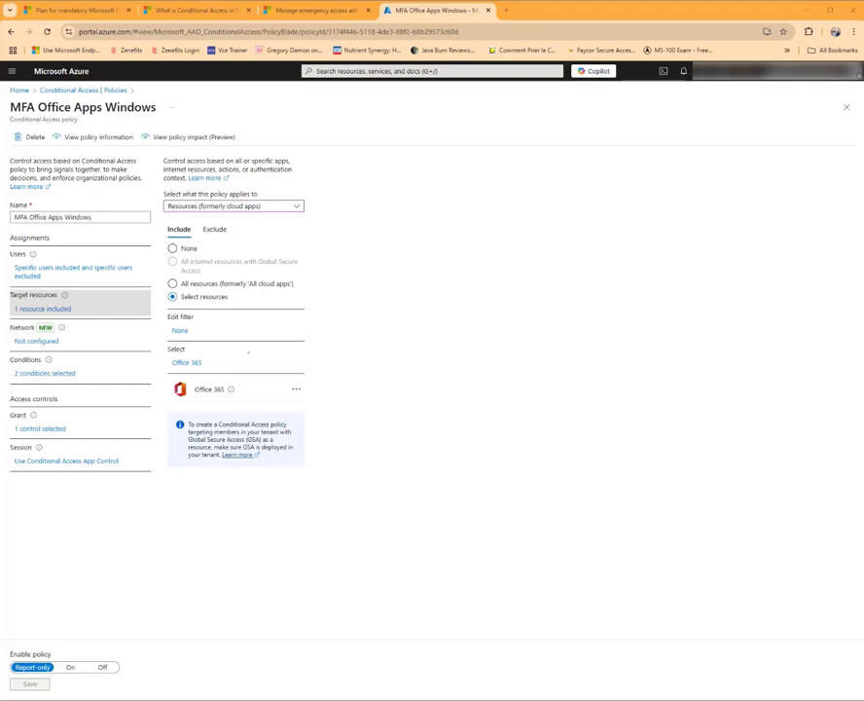
- Open the selection of included target resources and examine the list of available cloud apps
drag(248, 352, 209, 359)
click(186, 362)
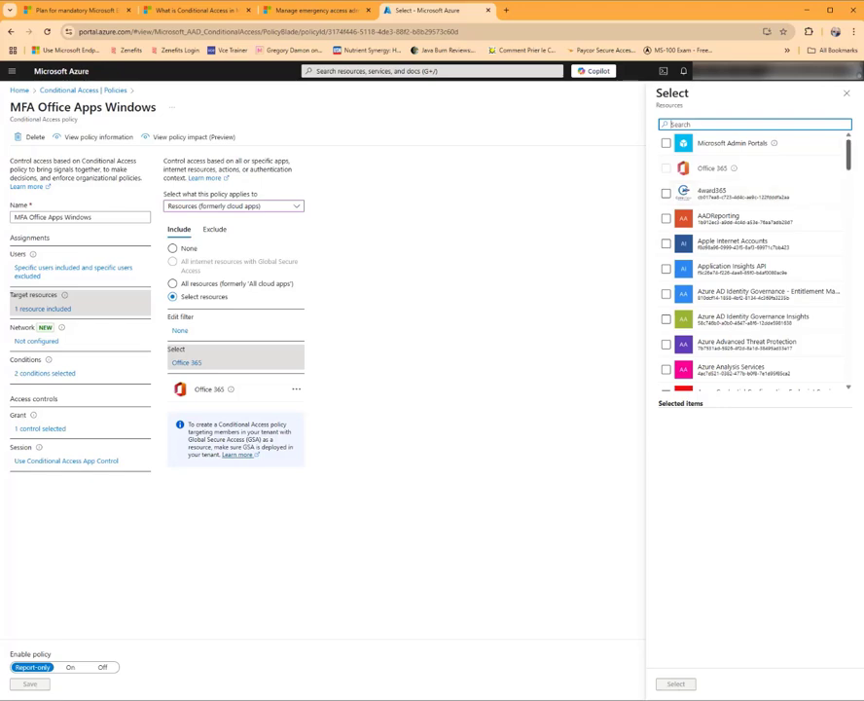
scroll(754, 262, down, 2)
scroll(754, 262, down, 10)
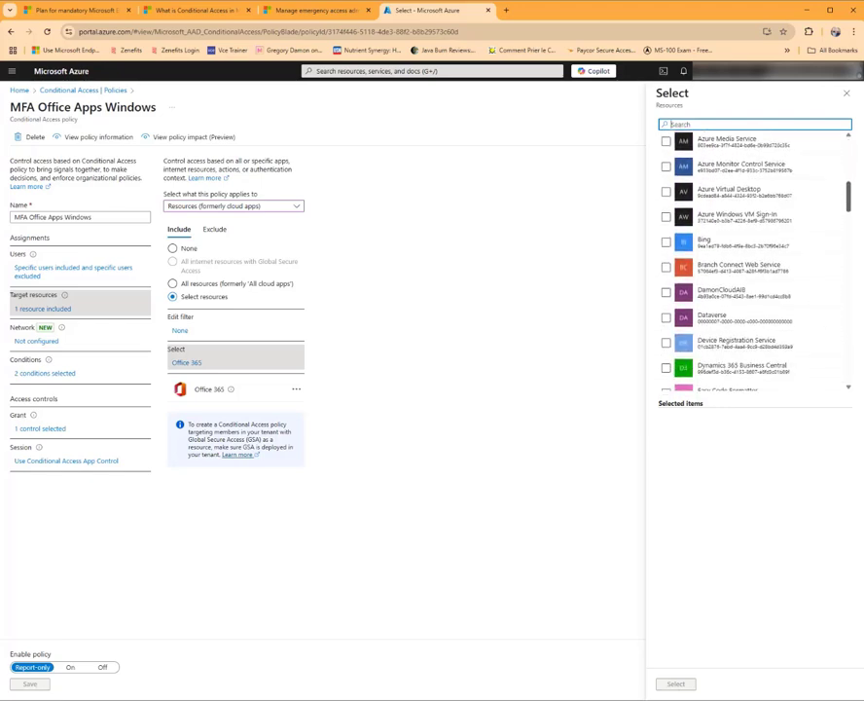
scroll(754, 263, down, 15)
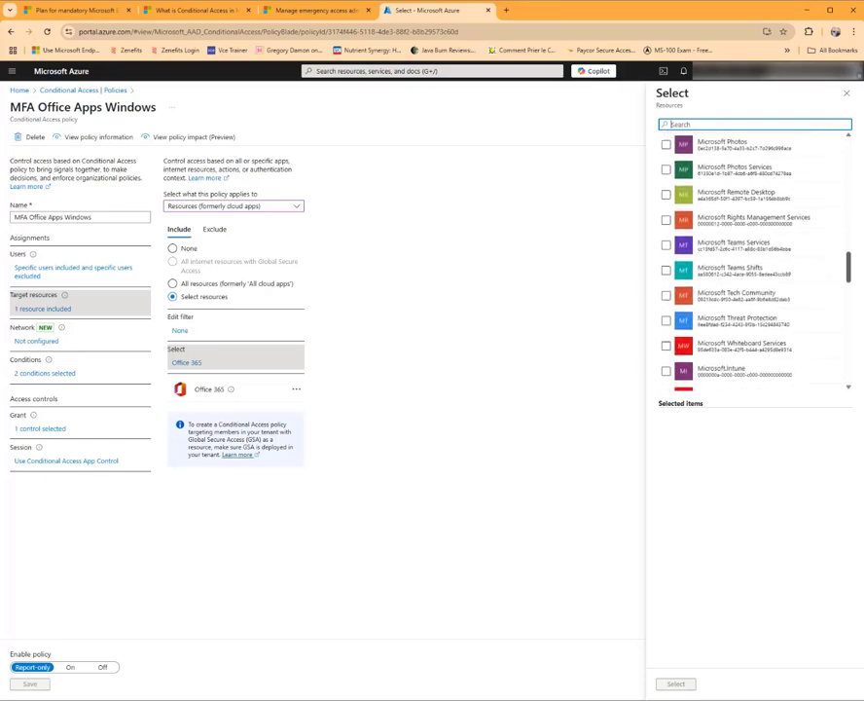
scroll(754, 263, down, 15)
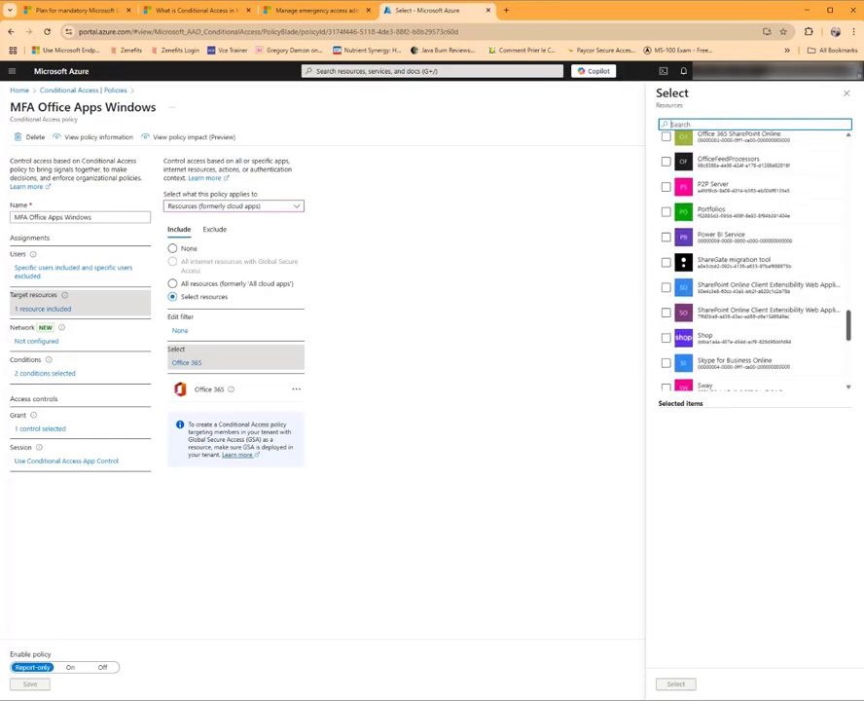
scroll(755, 262, down, 8)
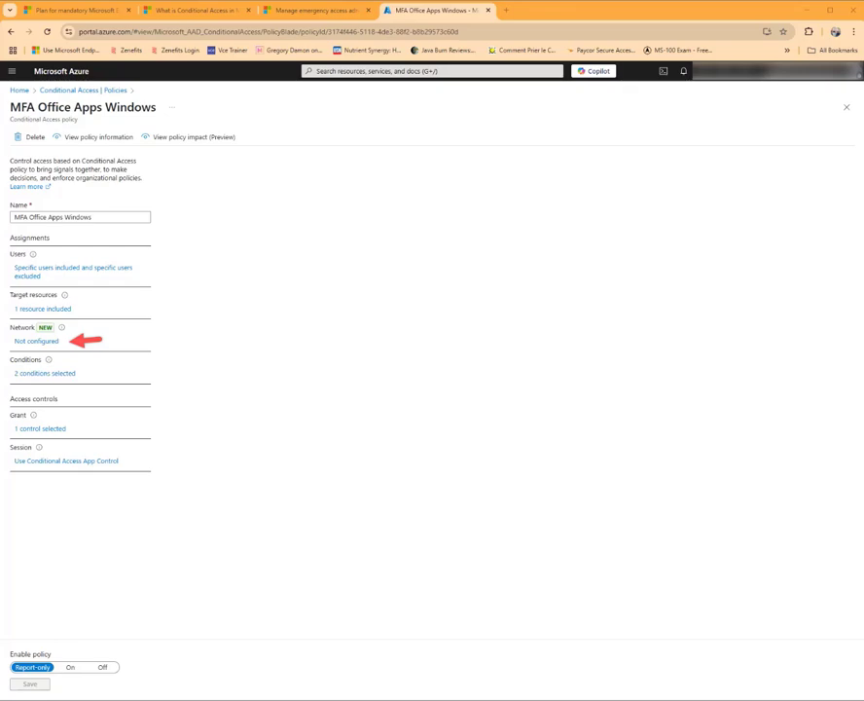
- Try enabling the Network assignment with All trusted networks and locations, followed by Selected networks and locations
click(36, 341)
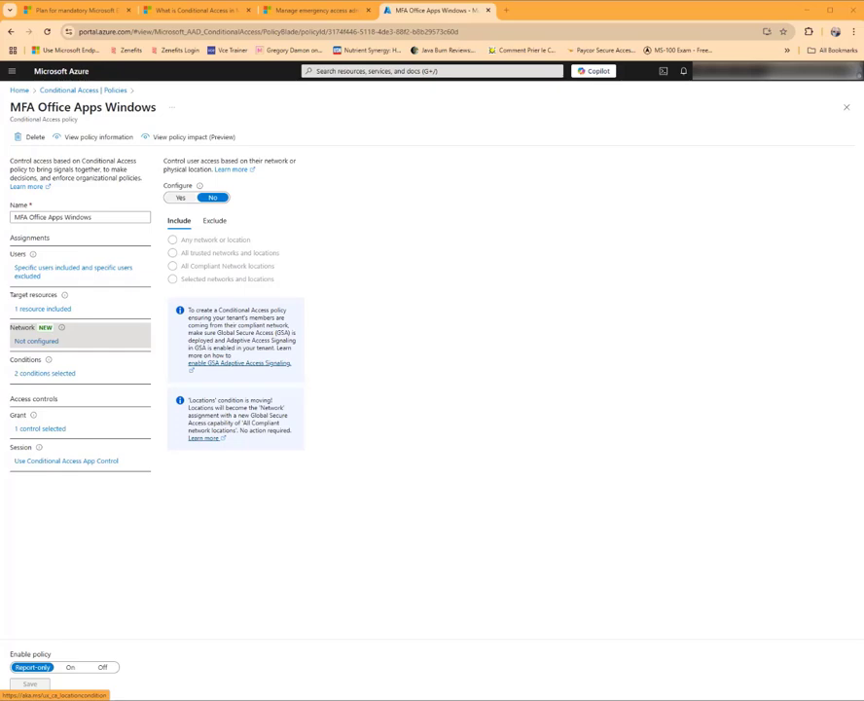
click(180, 198)
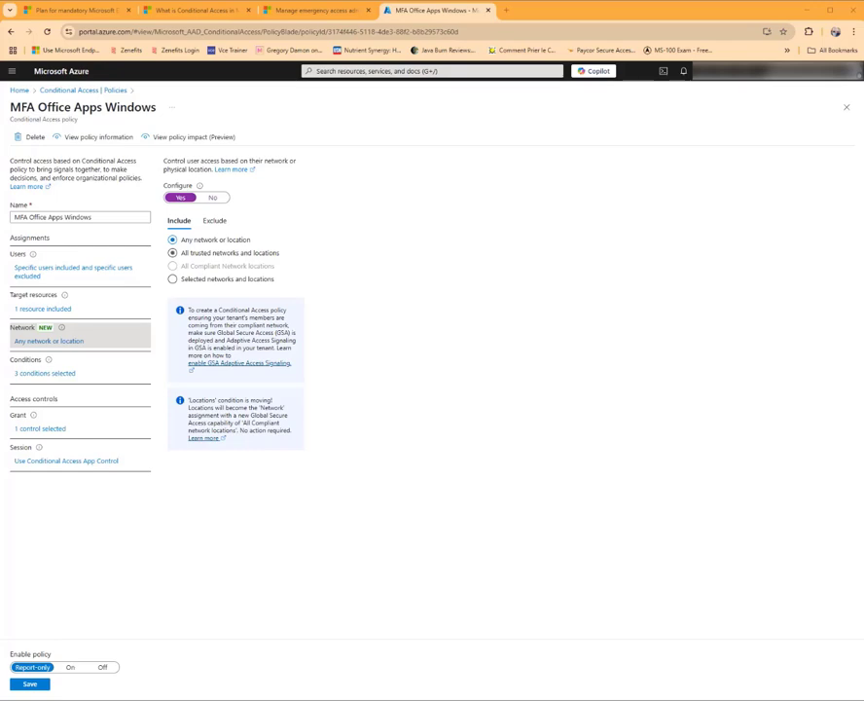
click(172, 252)
click(173, 280)
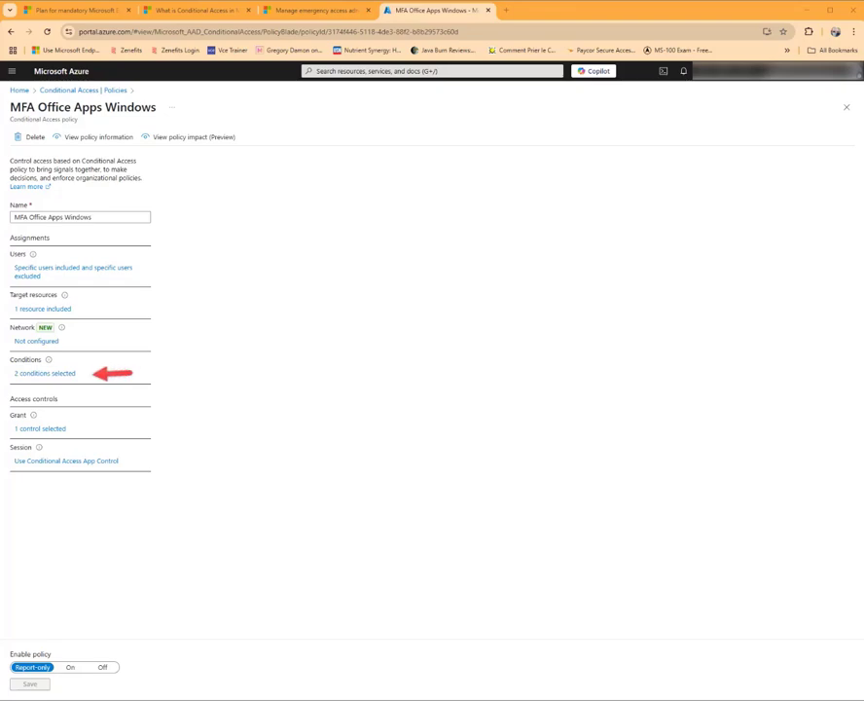
- Add Android and iOS to the included device platforms in the policy's conditions
click(45, 374)
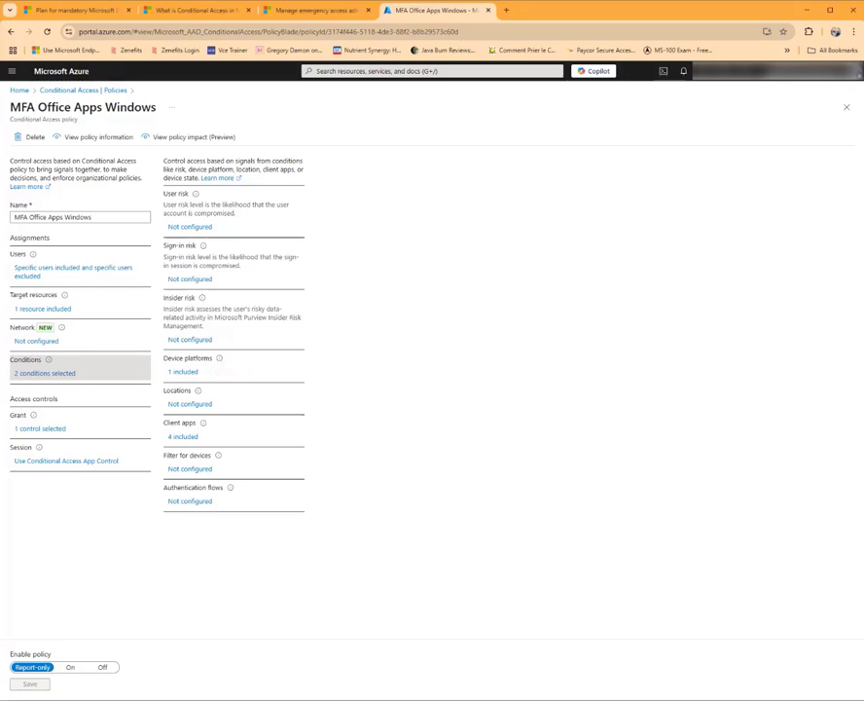
click(183, 372)
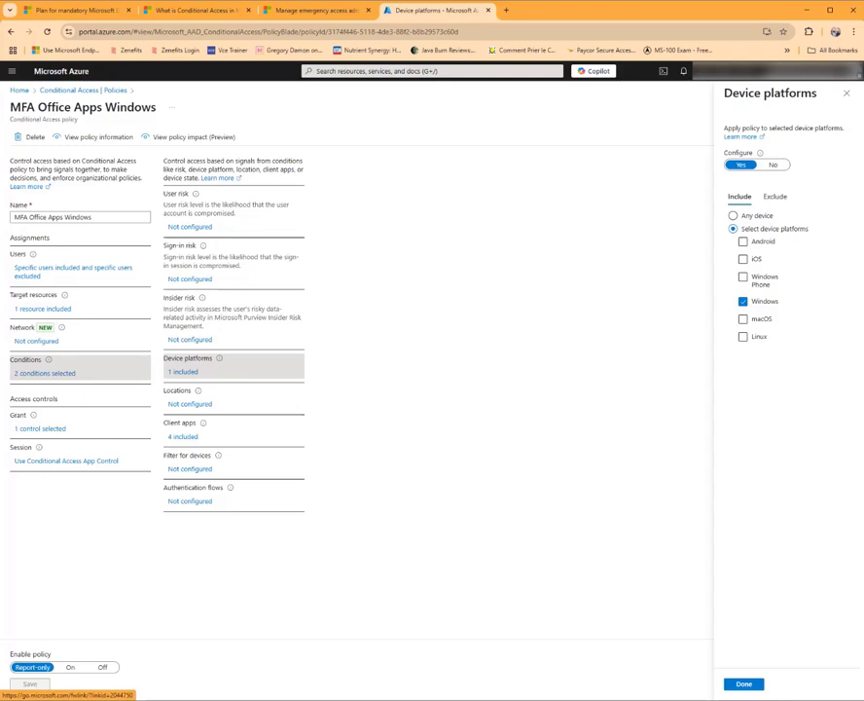
click(744, 241)
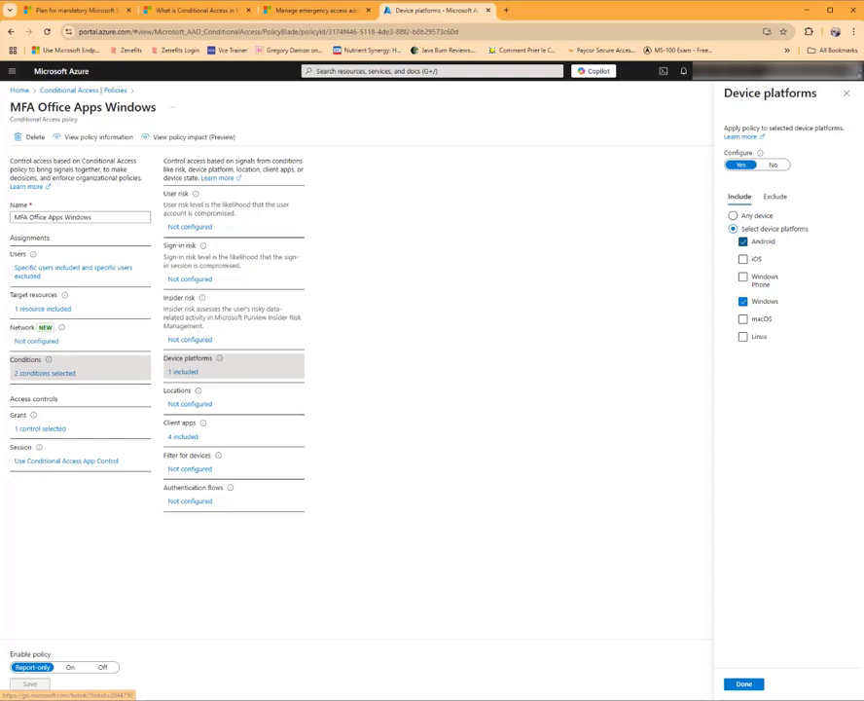
click(743, 259)
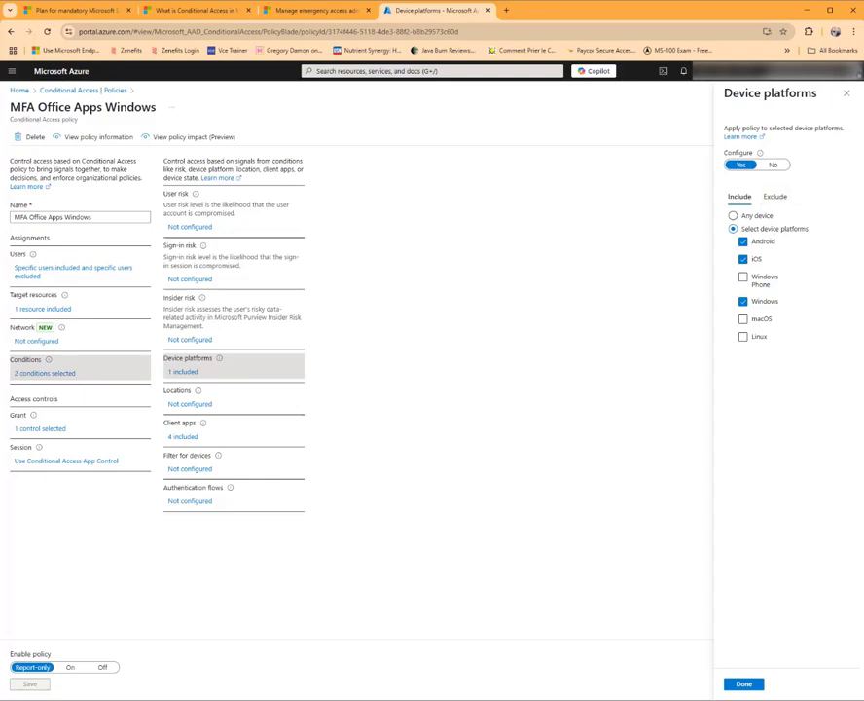
click(743, 683)
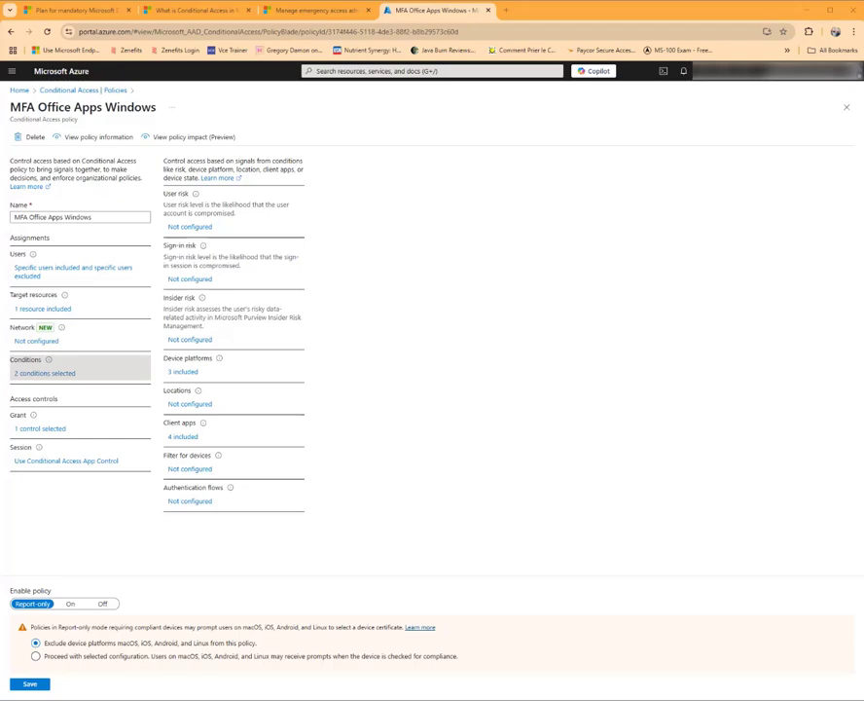
- Exclude Exchange ActiveSync clients and Other clients from the policy's client apps condition
click(182, 436)
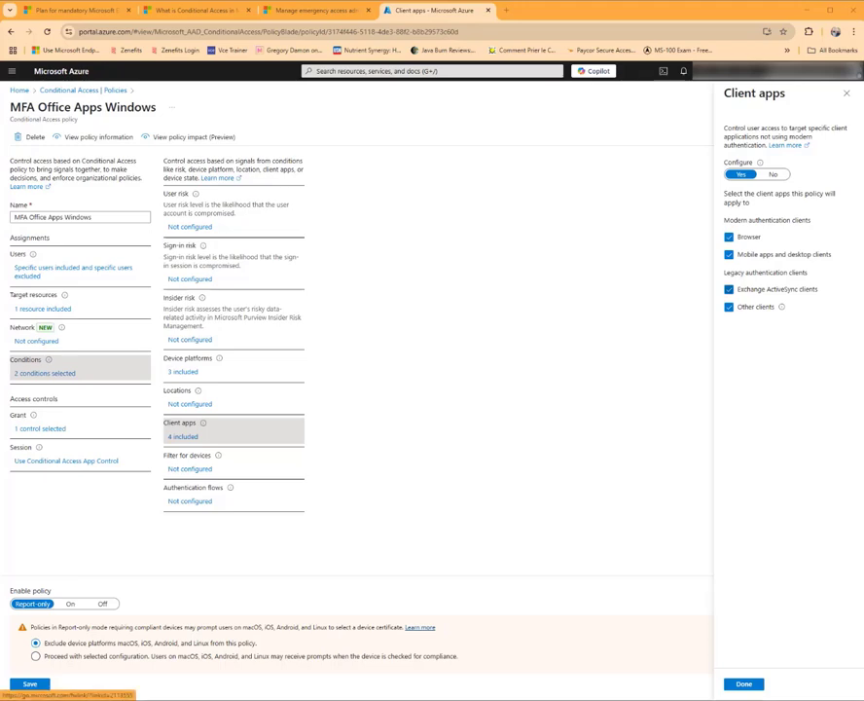
click(729, 289)
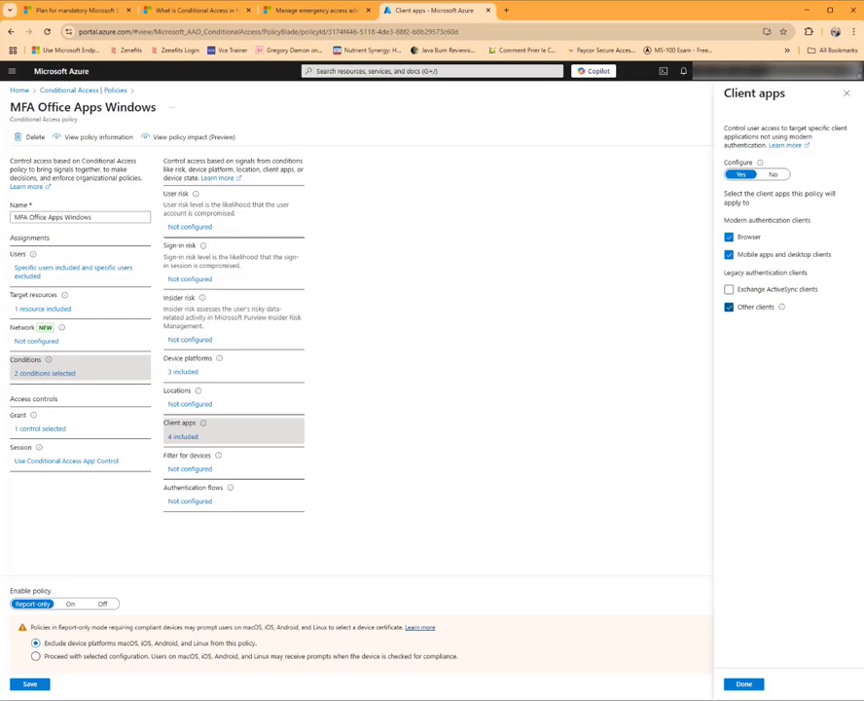
click(729, 306)
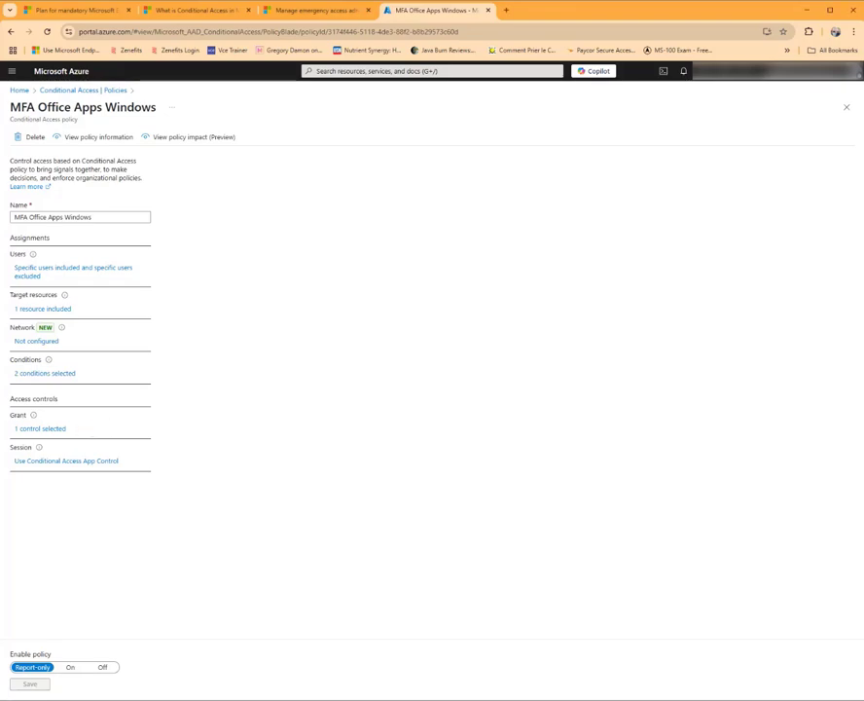
- Enable Require approved client app in the Grant controls and review the documentation's list of approved client apps
click(40, 428)
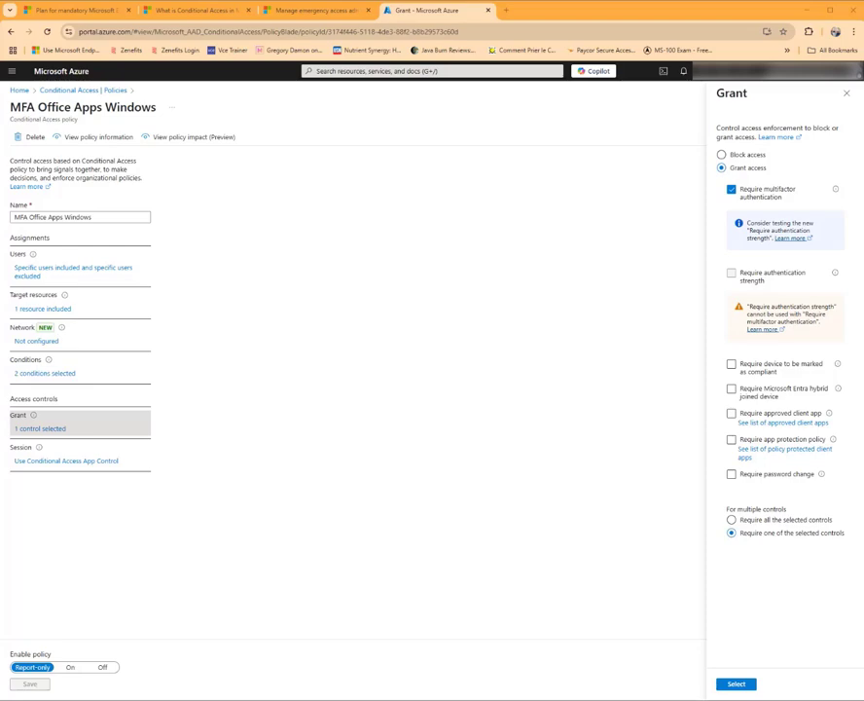
click(732, 414)
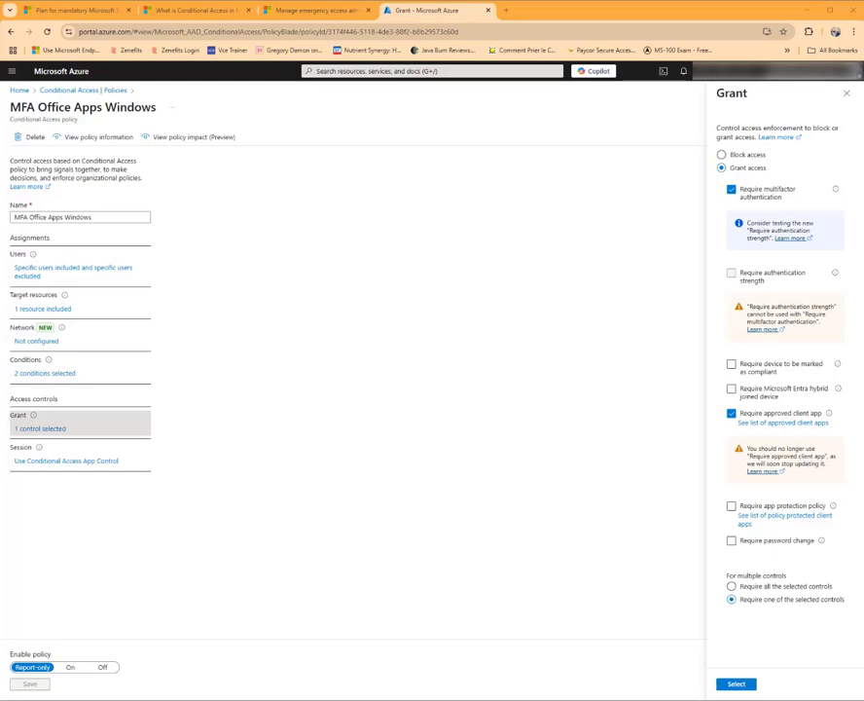
click(782, 422)
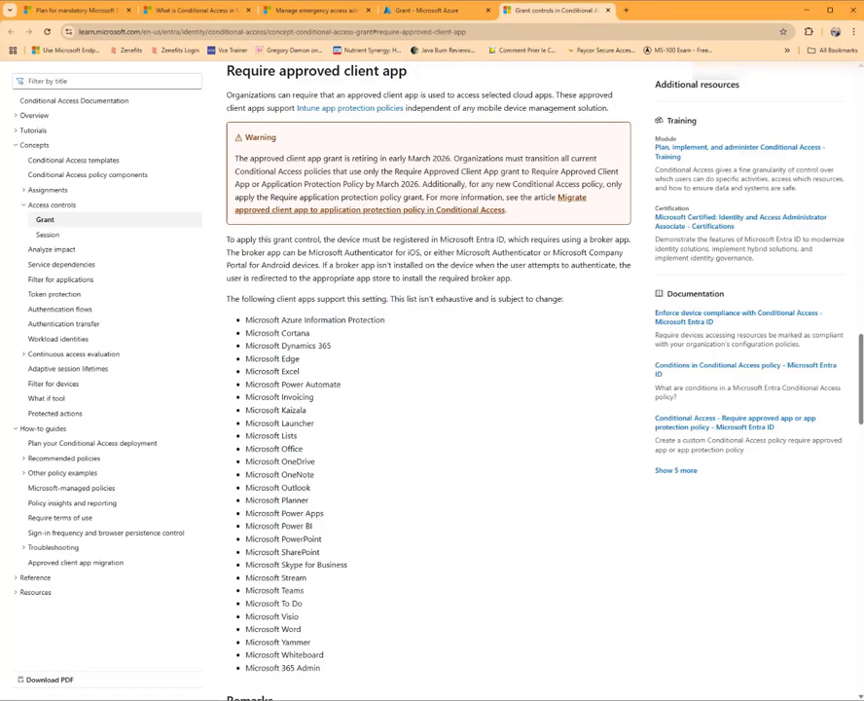
scroll(428, 389, down, 3)
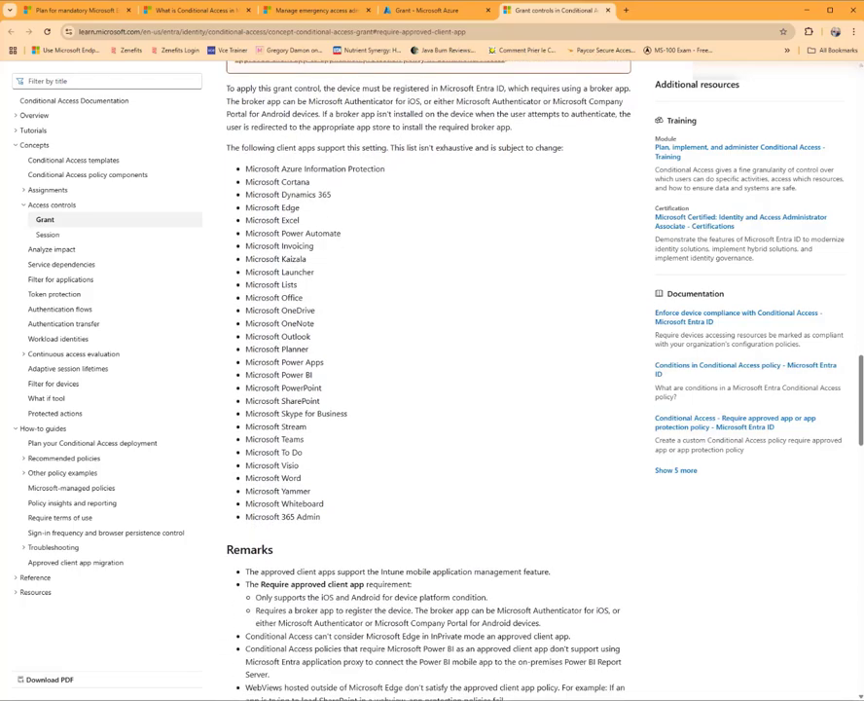
- Review the remarks on approved client apps and the Require app protection policy section in the Grant controls documentation
scroll(428, 389, down, 3)
scroll(428, 389, up, 3)
scroll(428, 389, down, 12)
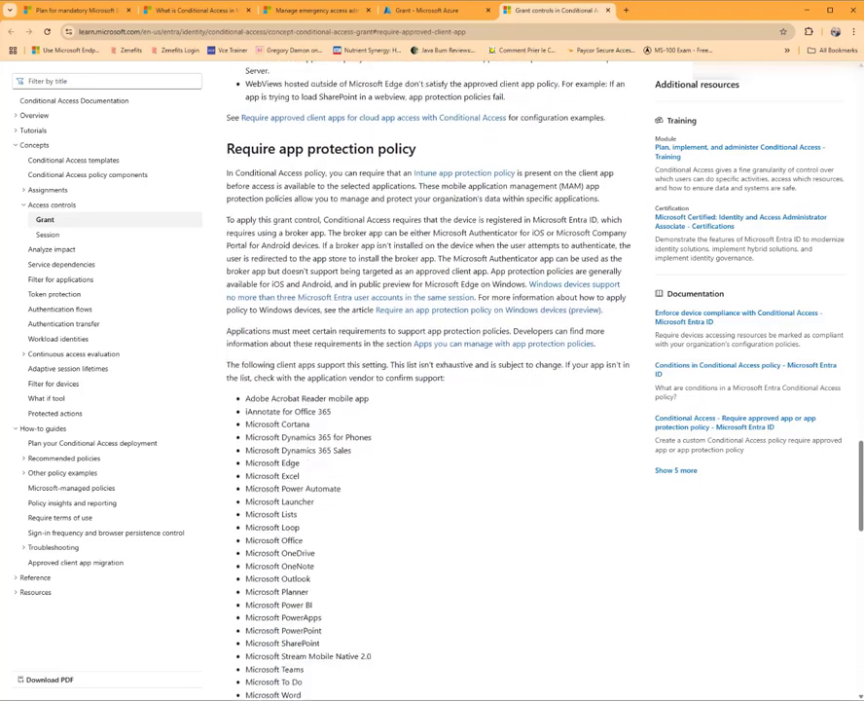
- In the policy's Grant controls, try requiring a compliant device together with all the selected controls, and close without applying
click(428, 11)
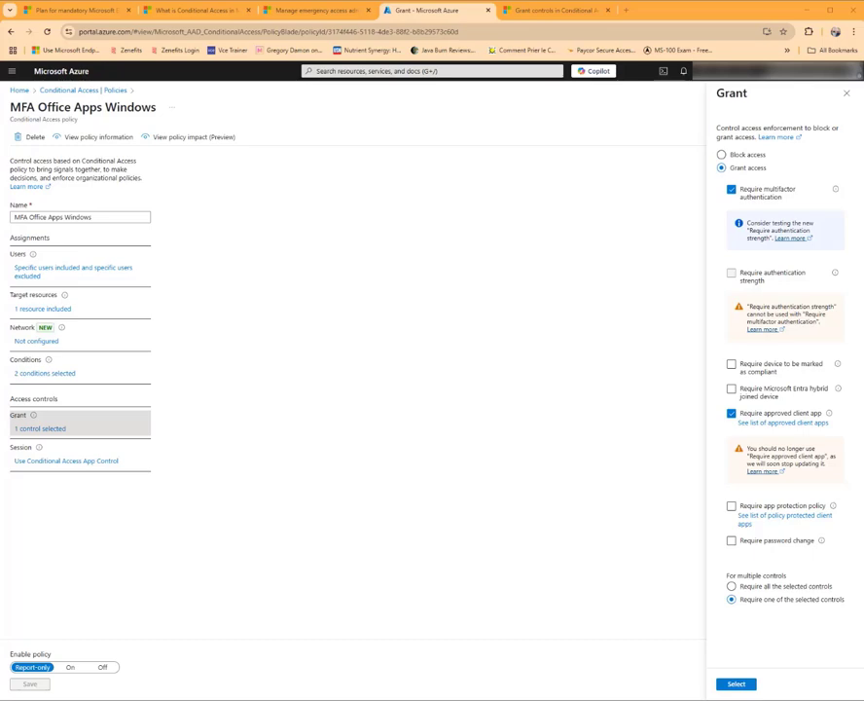
click(731, 364)
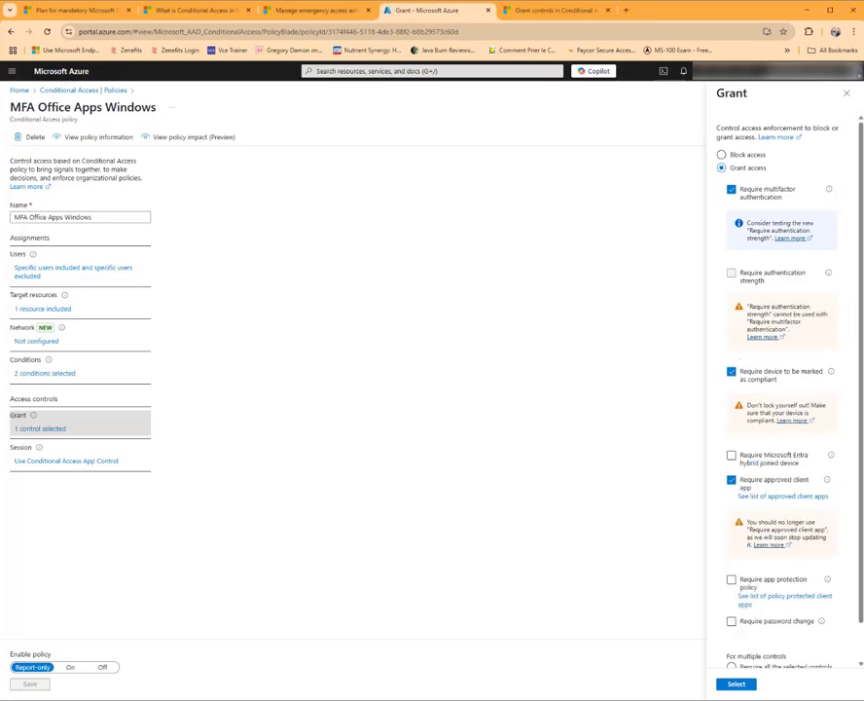
scroll(783, 389, down, 1)
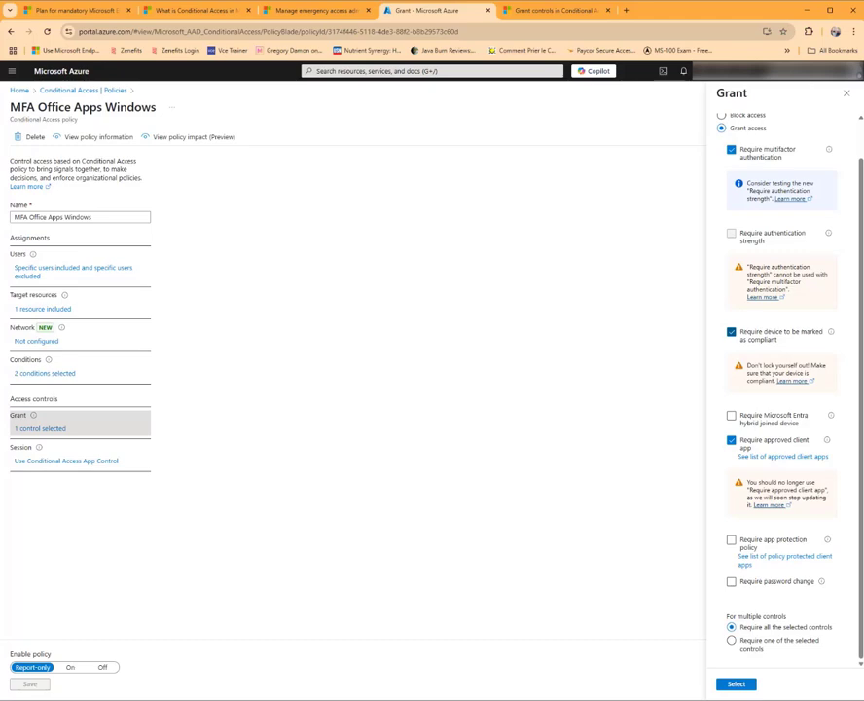
scroll(783, 389, up, 2)
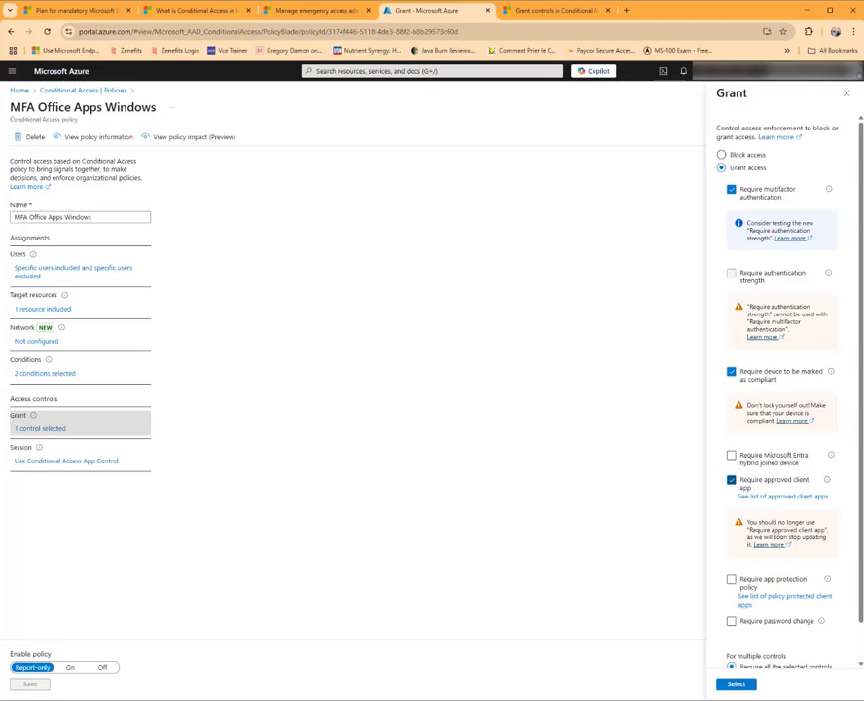
scroll(783, 389, down, 1)
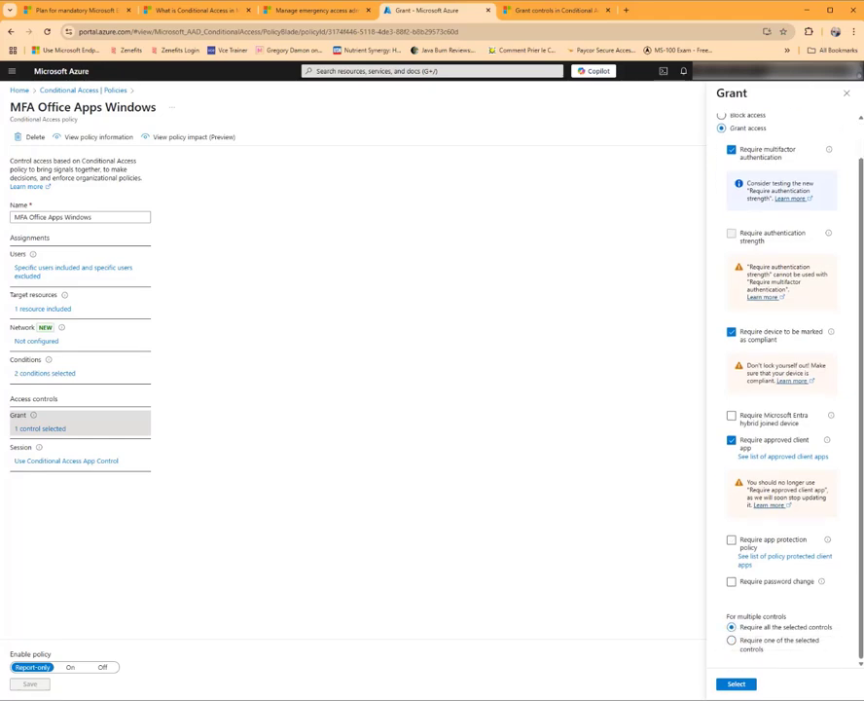
click(846, 94)
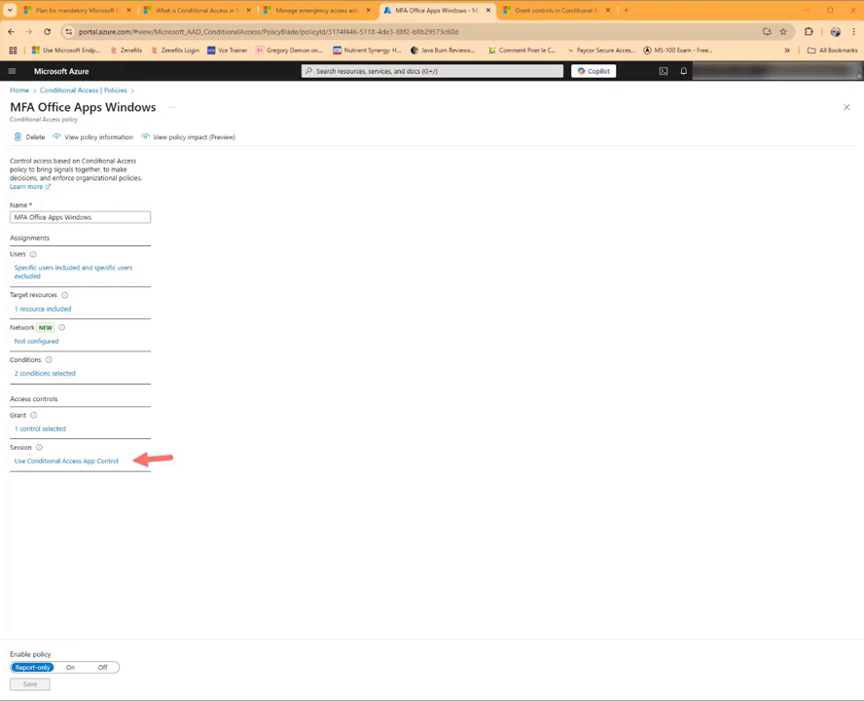
- Open the policy's Session controls and examine the available modes for Conditional Access App Control
click(66, 461)
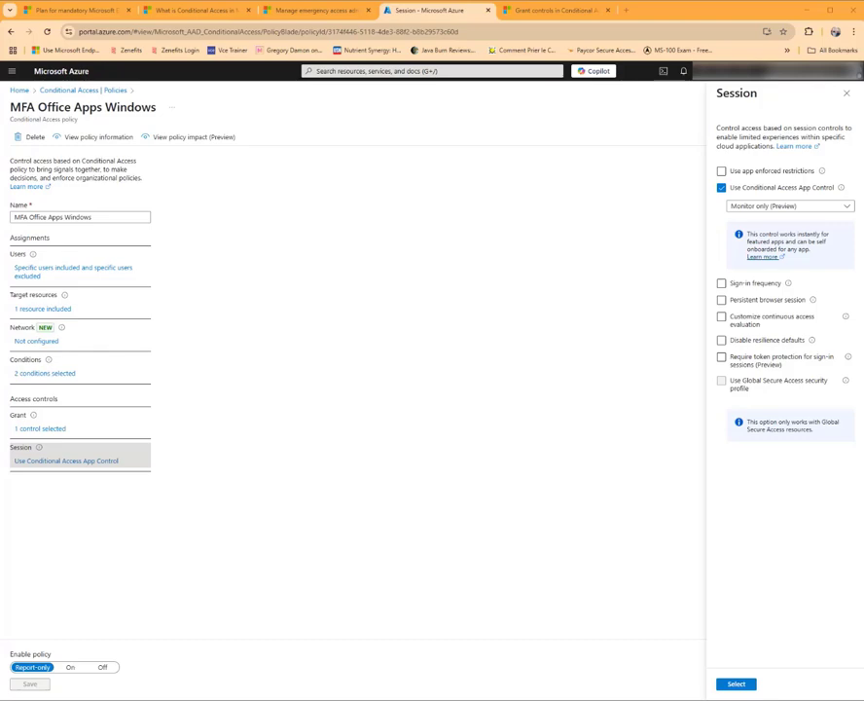
mouse_move(822, 171)
click(846, 206)
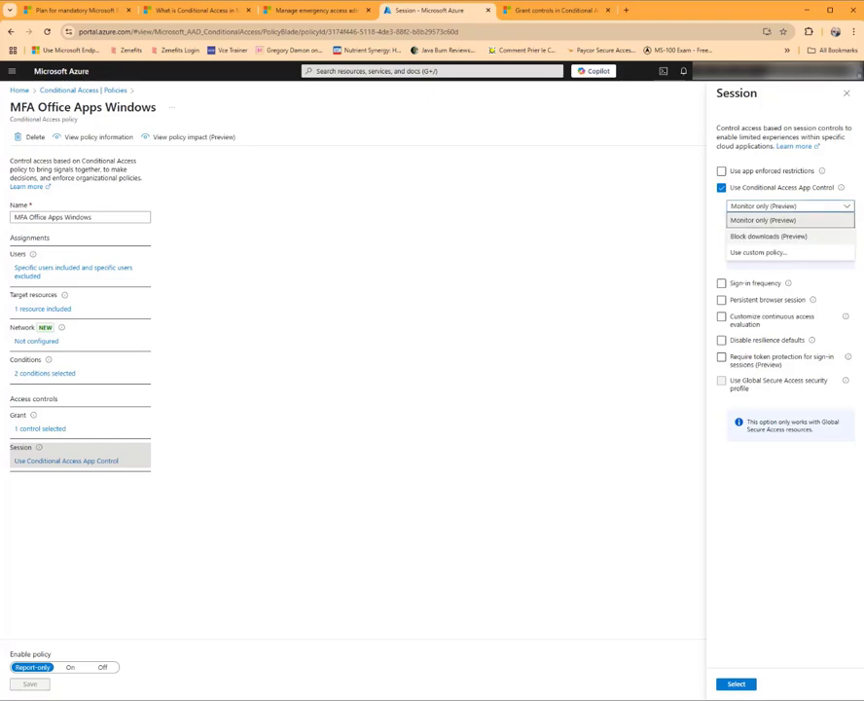
click(763, 254)
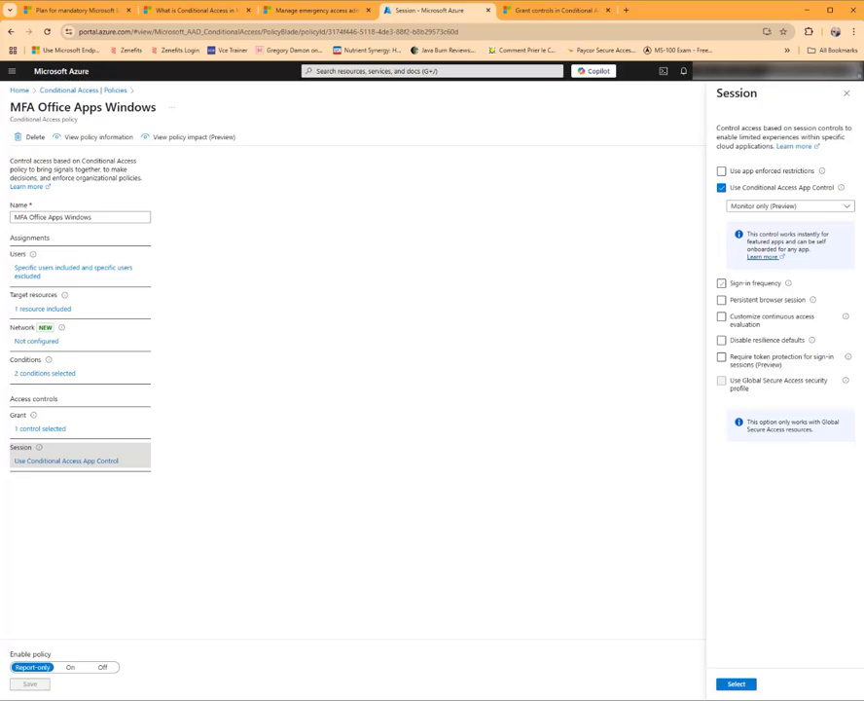
- Try the Sign-in frequency control with its periodic reauthentication units and the Persistent browser session control, clearing each one again
click(721, 283)
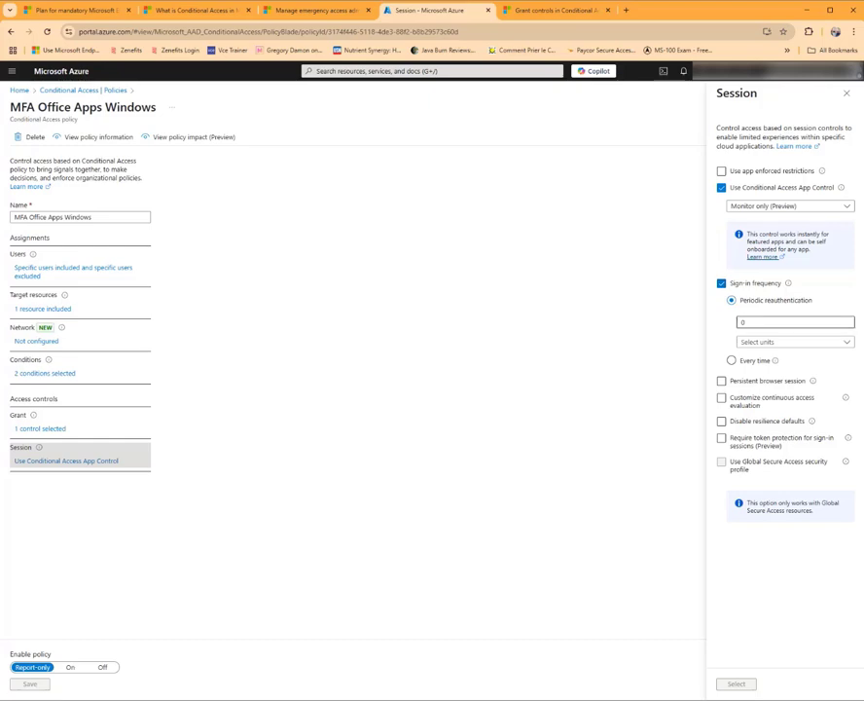
click(795, 341)
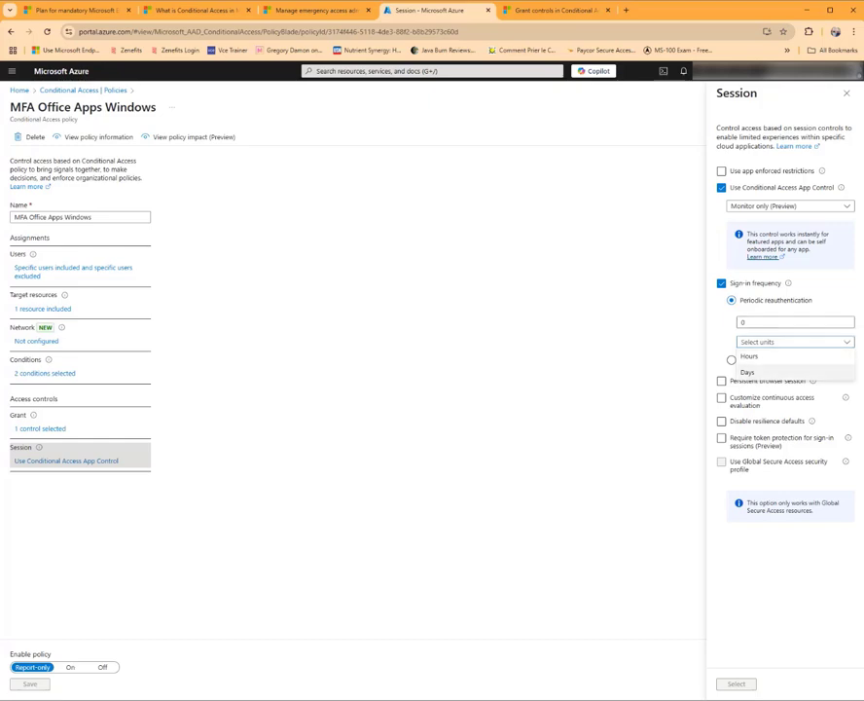
click(795, 342)
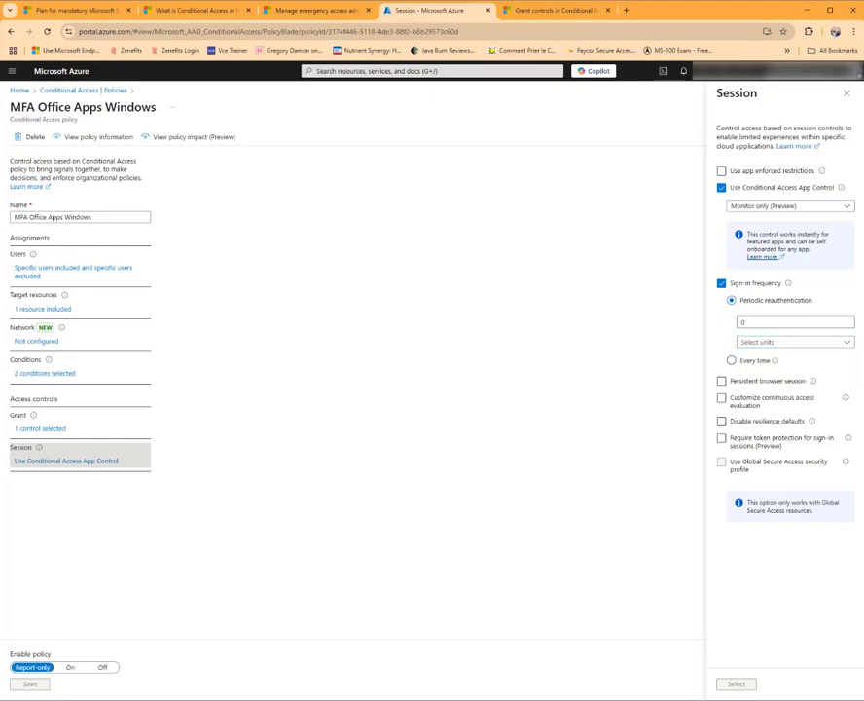
mouse_move(788, 283)
click(722, 283)
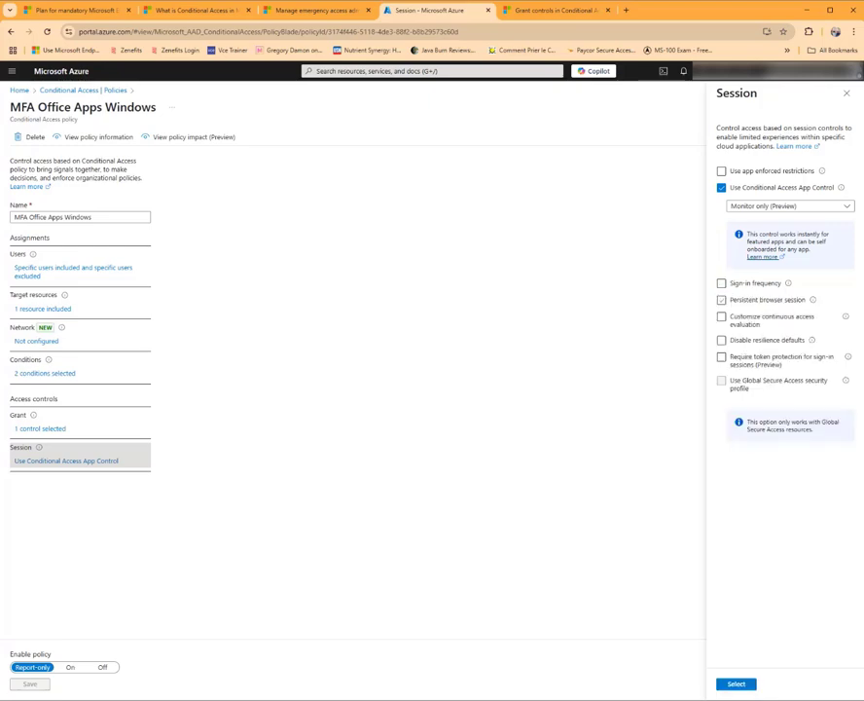
click(721, 299)
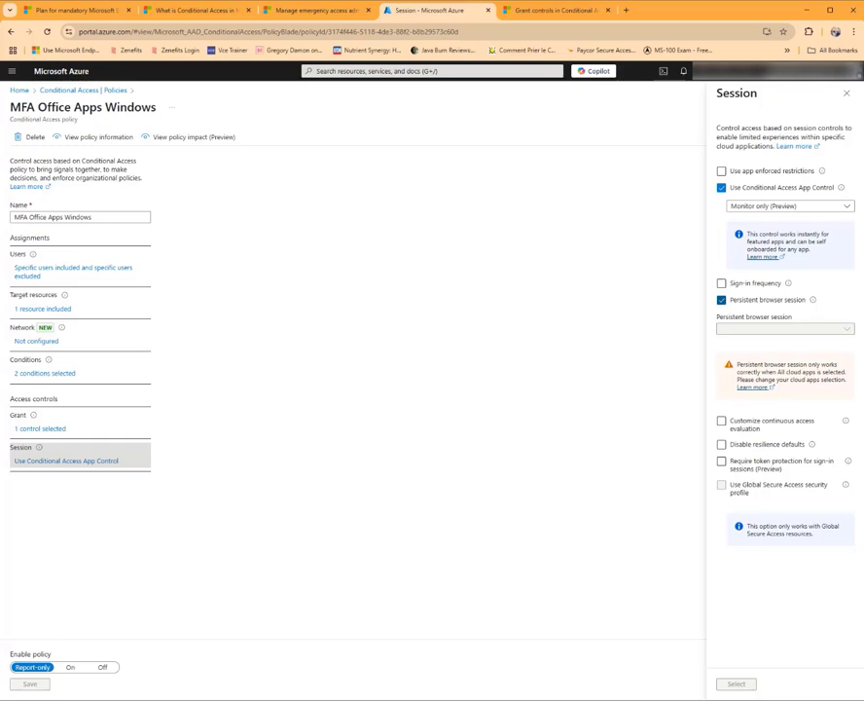
click(721, 300)
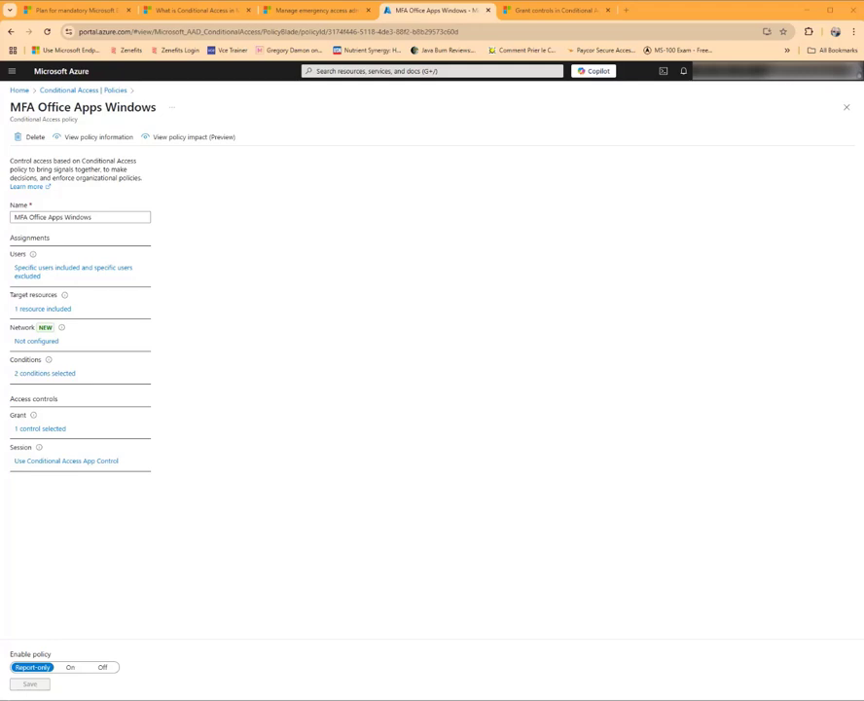
- Set Enable policy to On and open the Users assignment to examine who is included
click(70, 667)
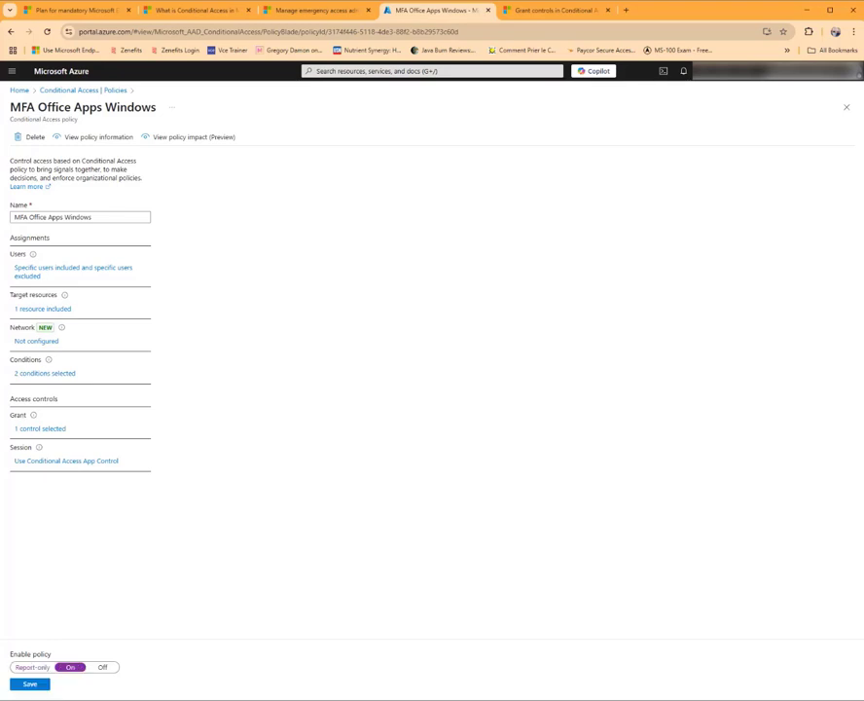
click(121, 266)
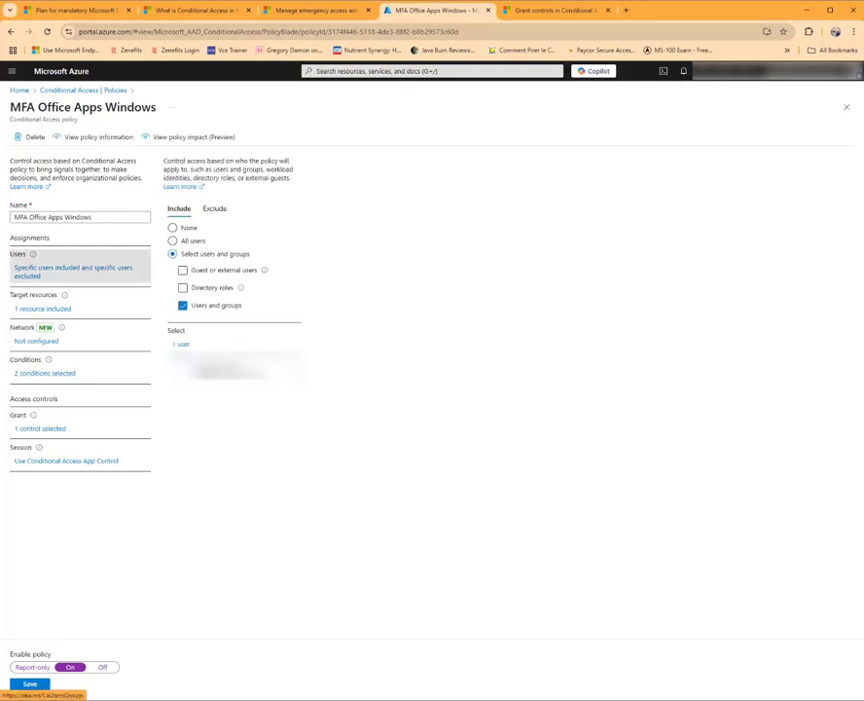